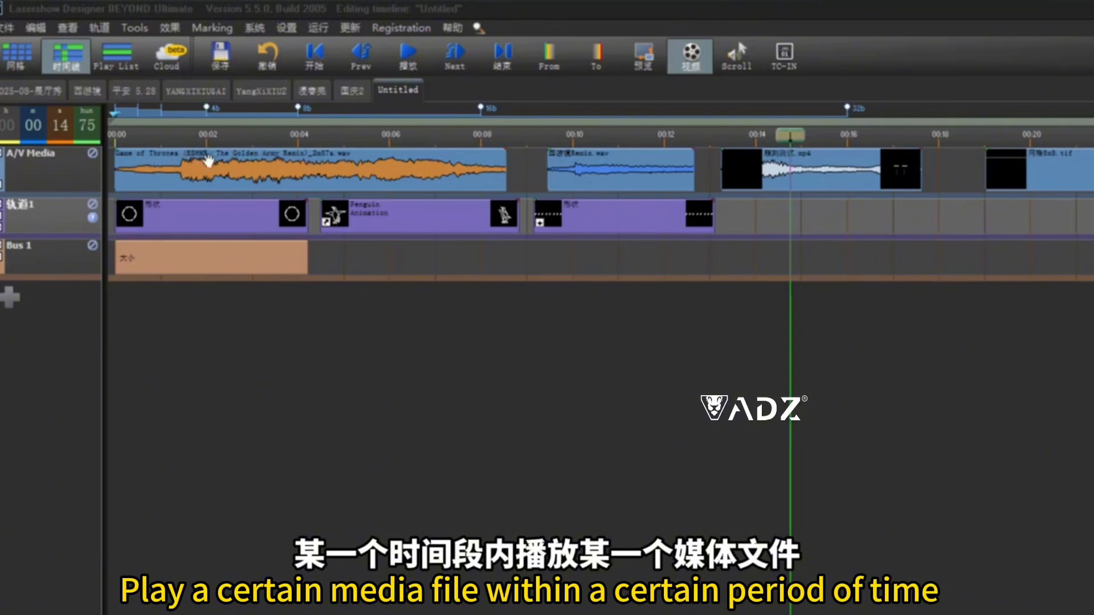
- Select the audio, video, image, laser and bus events in turn to examine the timeline's event types
click(255, 168)
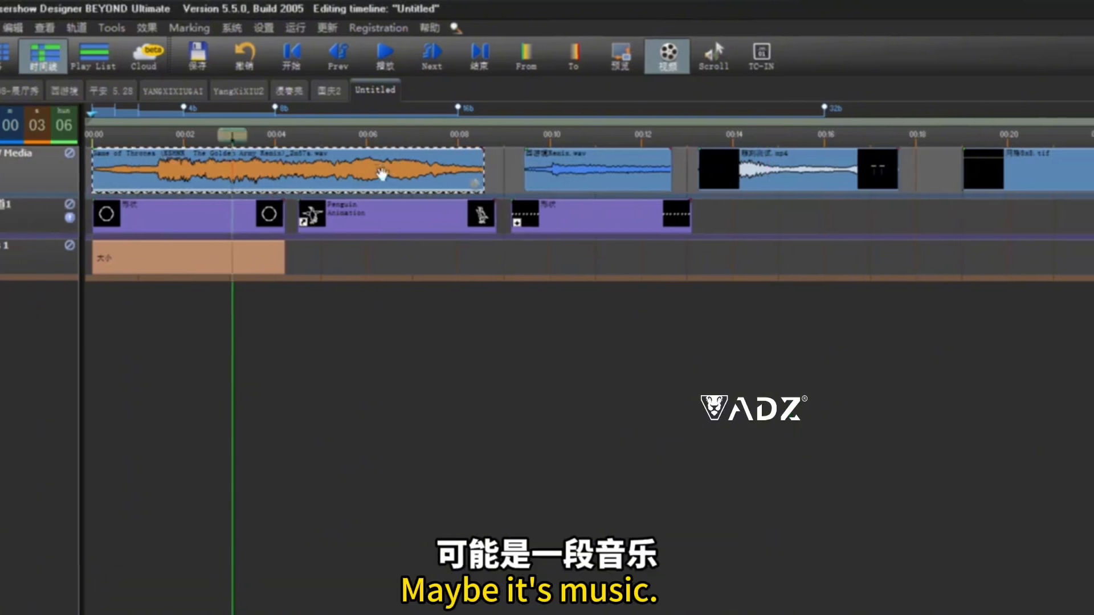
click(735, 169)
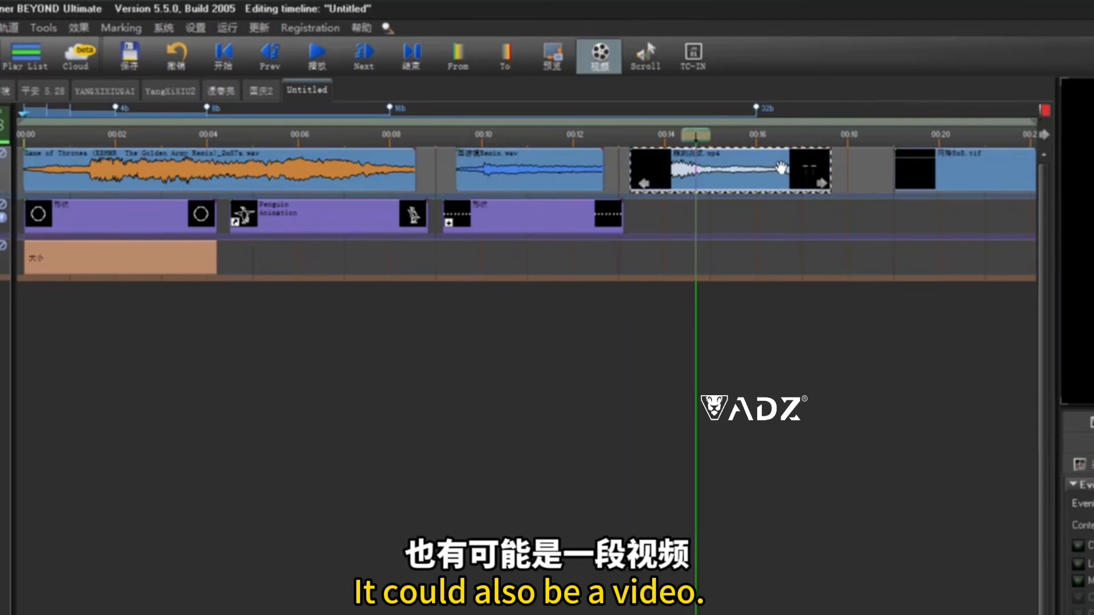
click(945, 177)
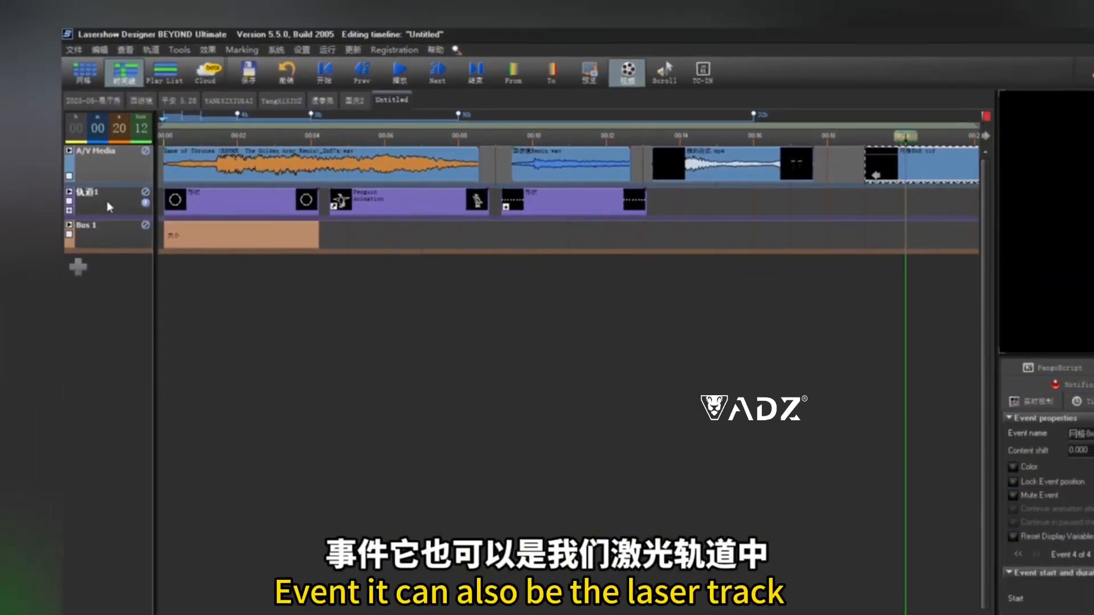
click(255, 208)
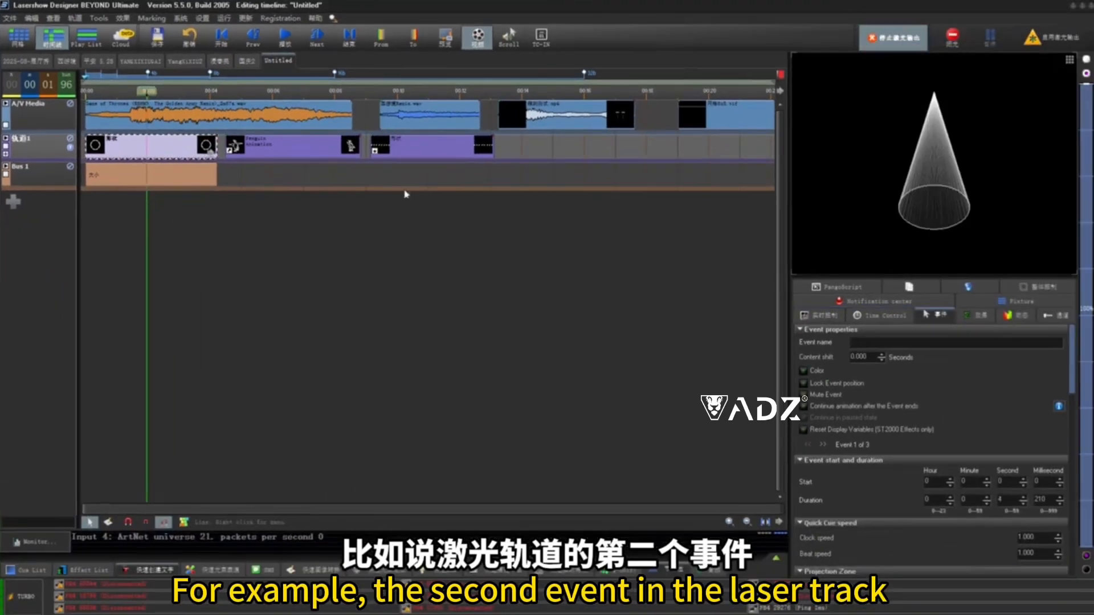
click(377, 204)
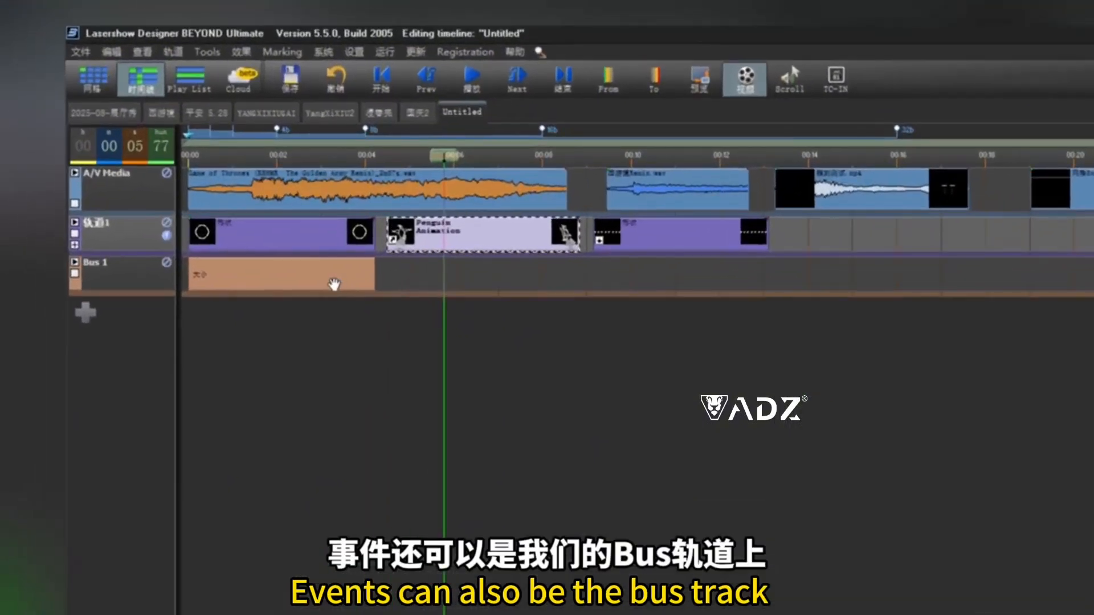
click(188, 178)
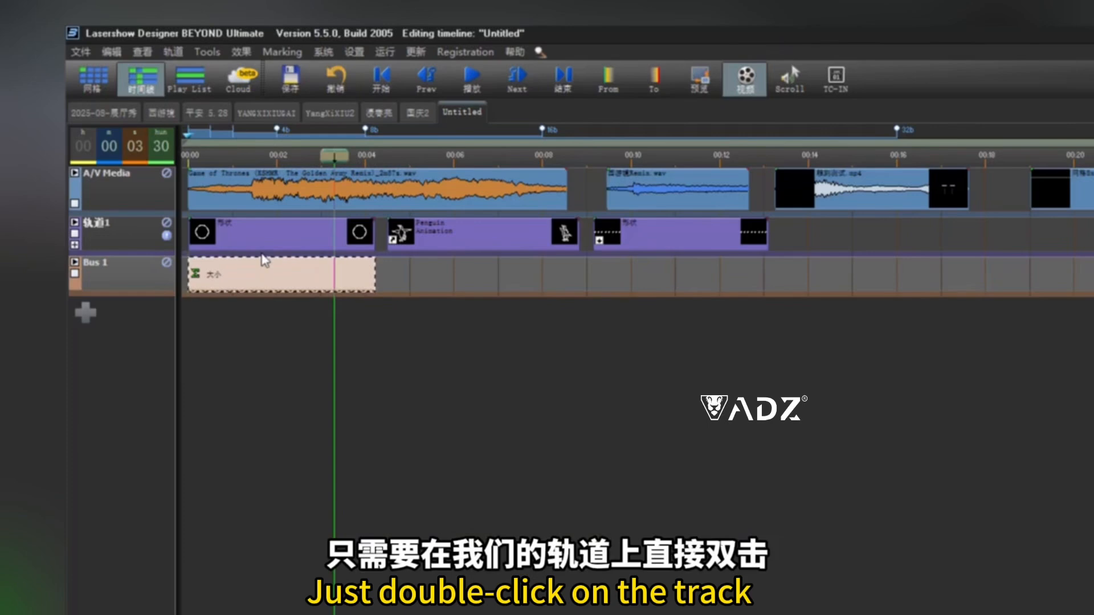
- Create a new shape event on the laser track after the third event and lengthen it
double_click(816, 232)
right_click(816, 233)
mouse_move(828, 240)
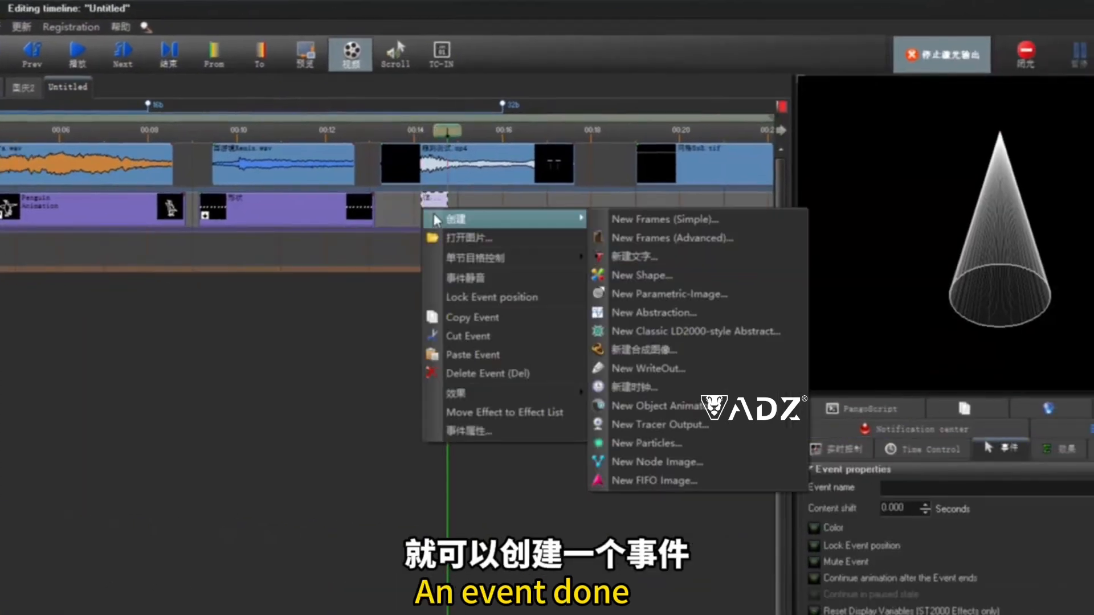
click(616, 276)
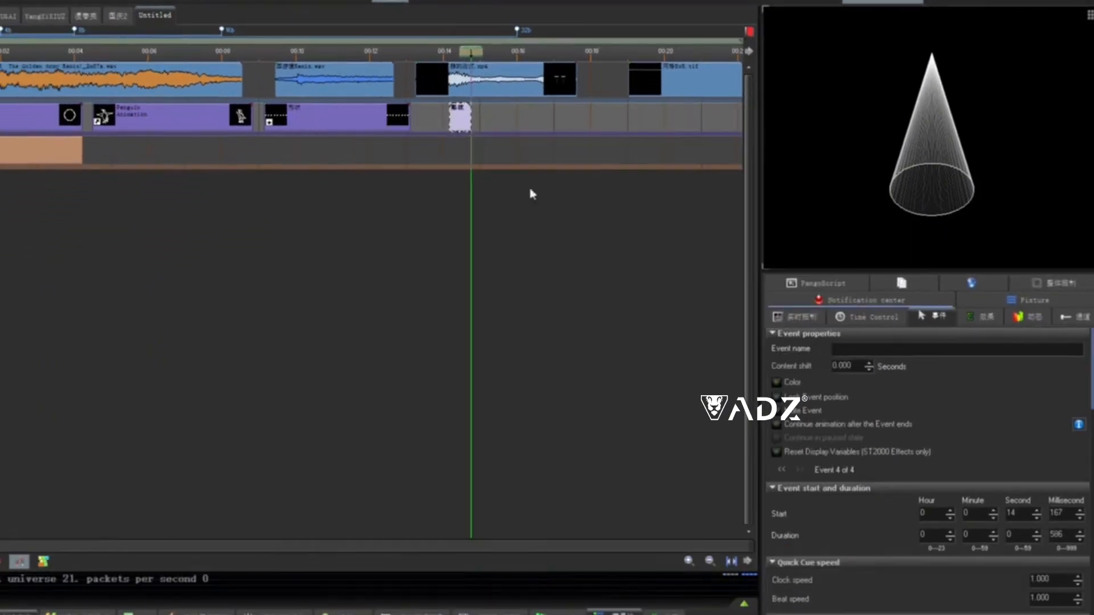
drag(471, 116, 569, 117)
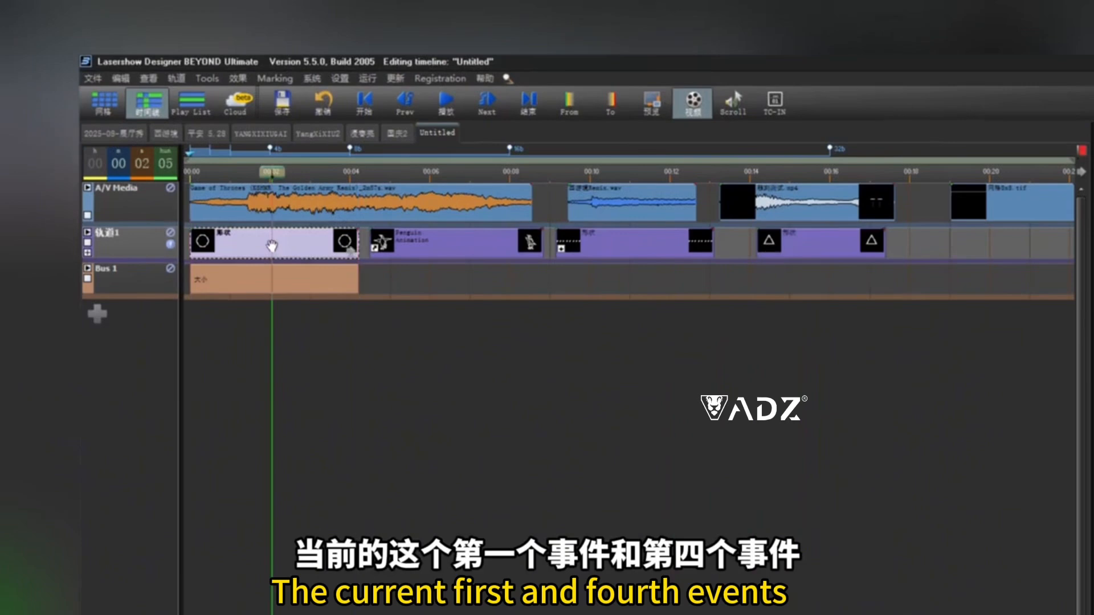
- Select the laser events and open the cue list to examine which cues they reference
click(843, 242)
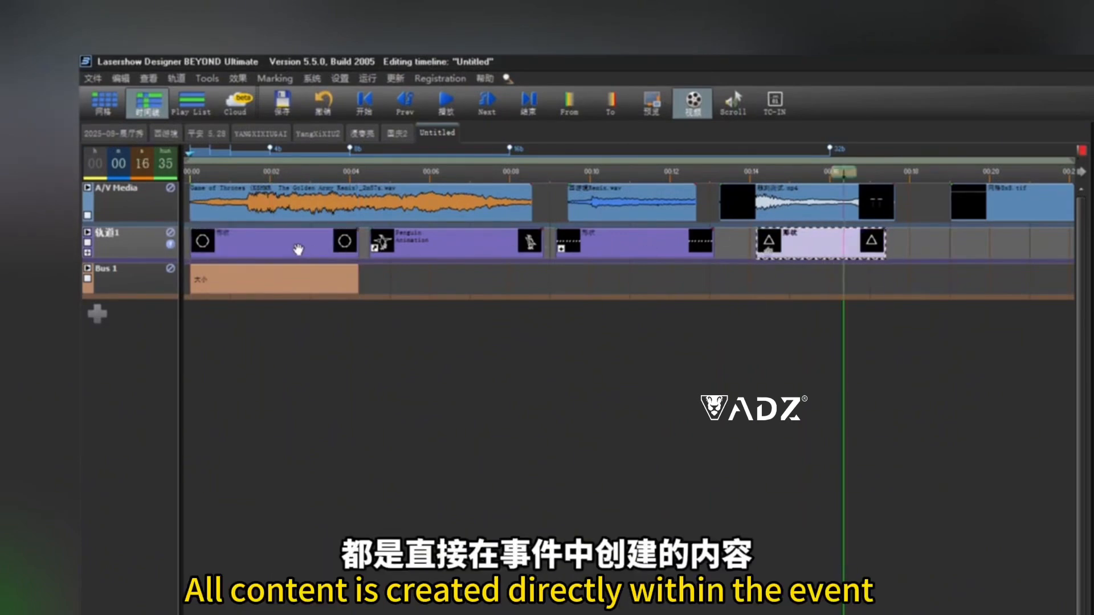
click(452, 247)
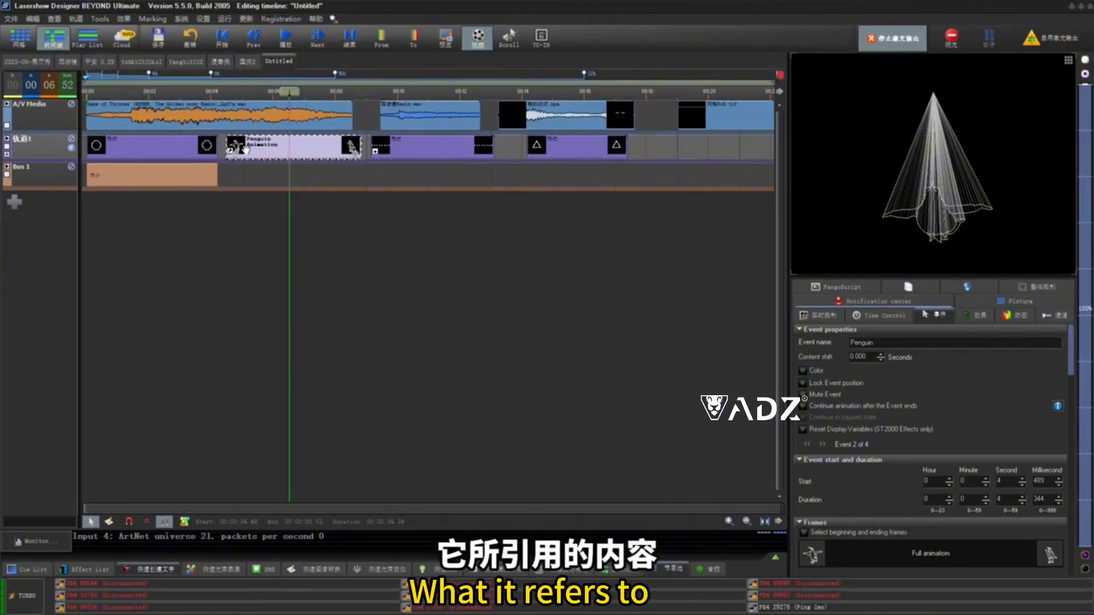
click(778, 559)
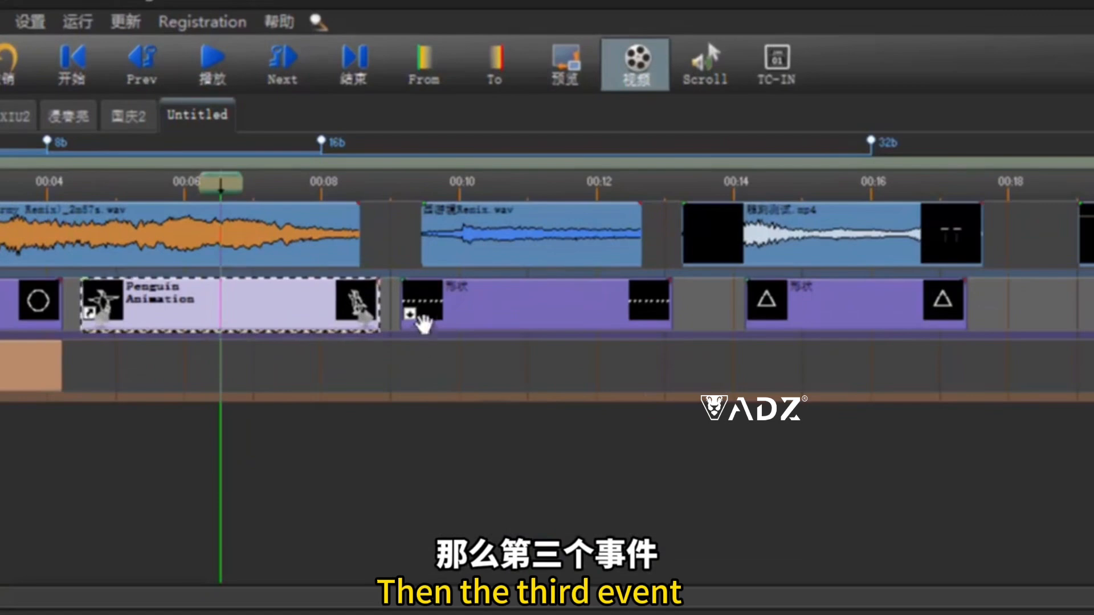
click(400, 151)
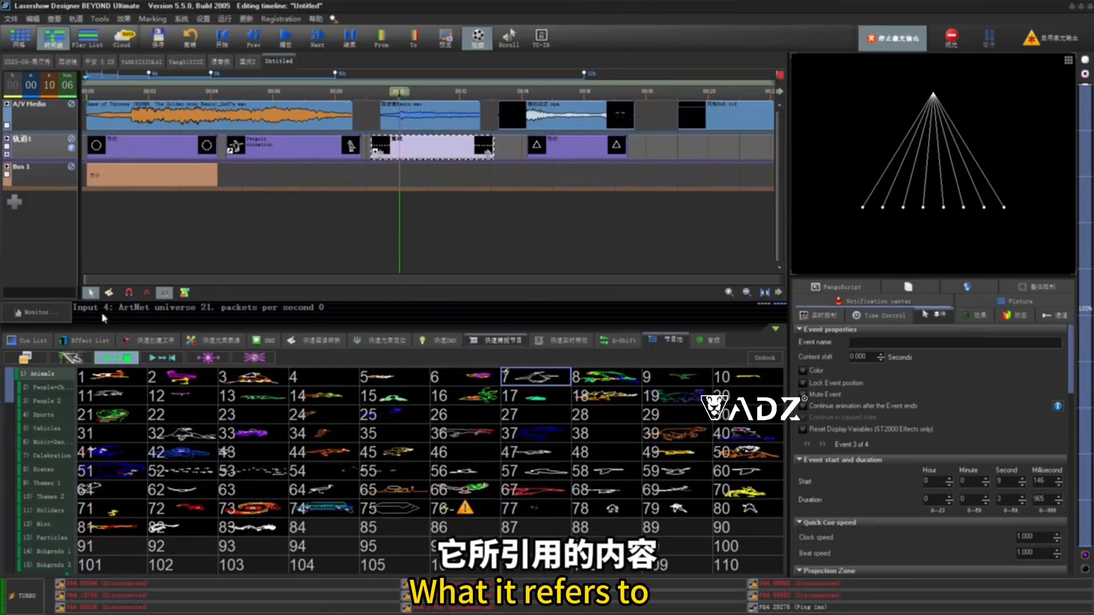
click(32, 340)
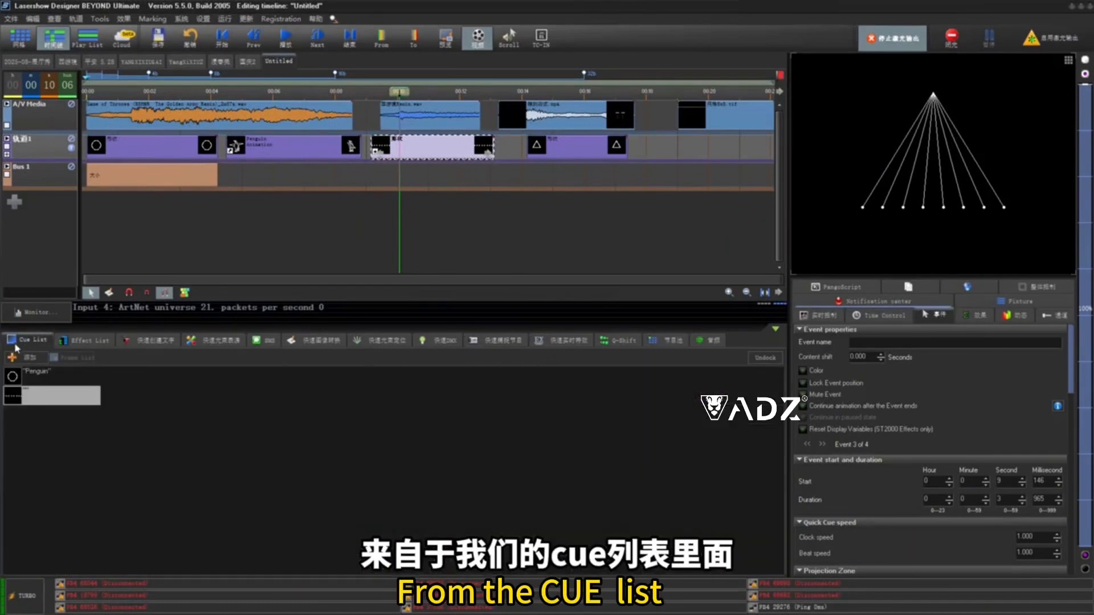
click(311, 151)
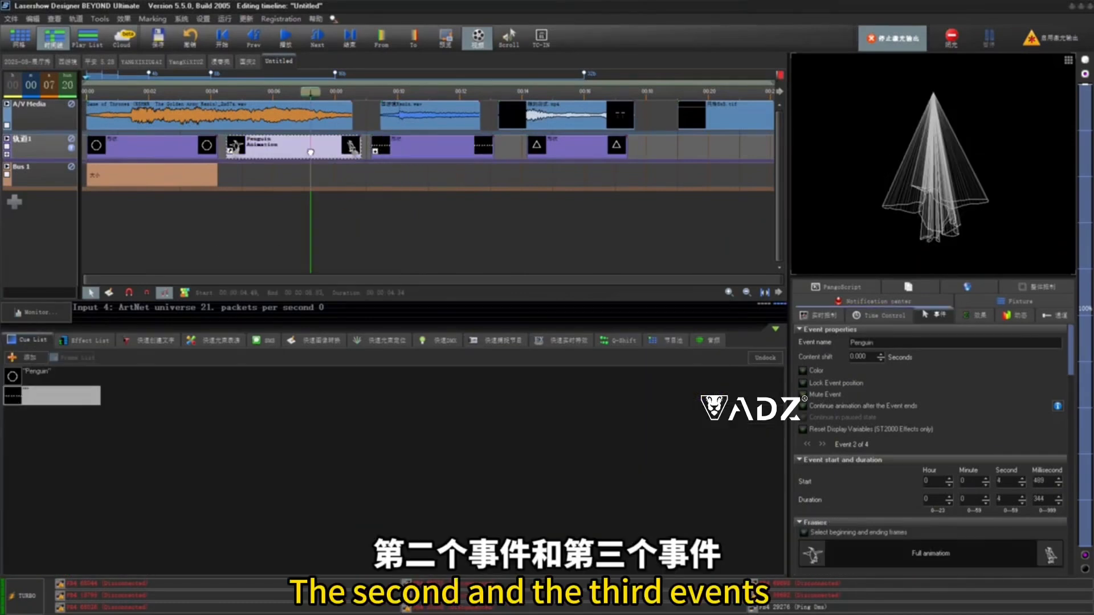
click(426, 149)
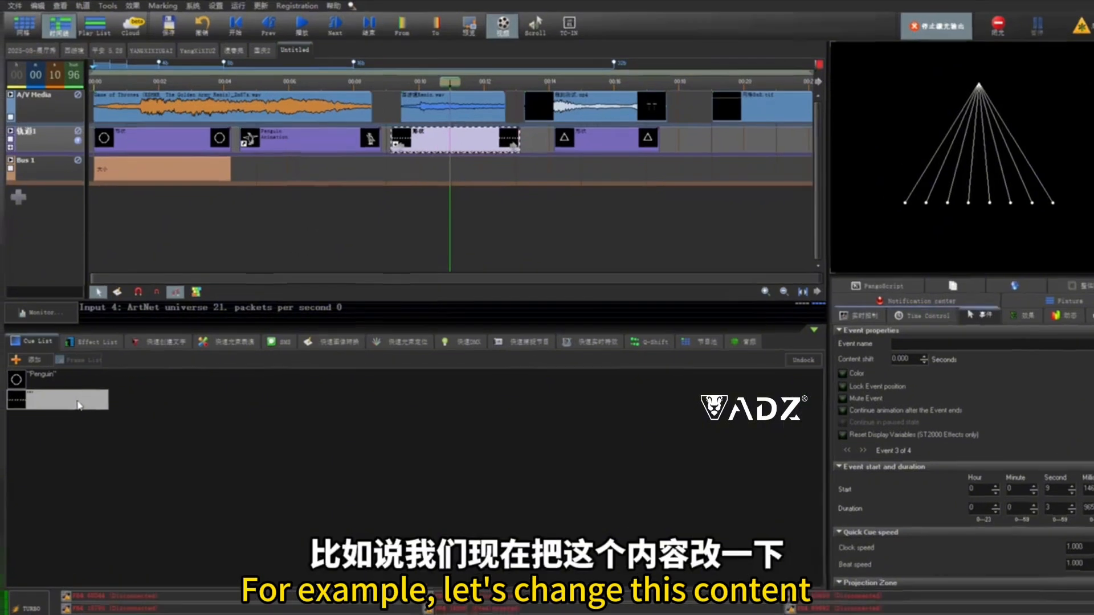
- Edit the second cue's shape in the cue list, changing it to a square
right_click(86, 398)
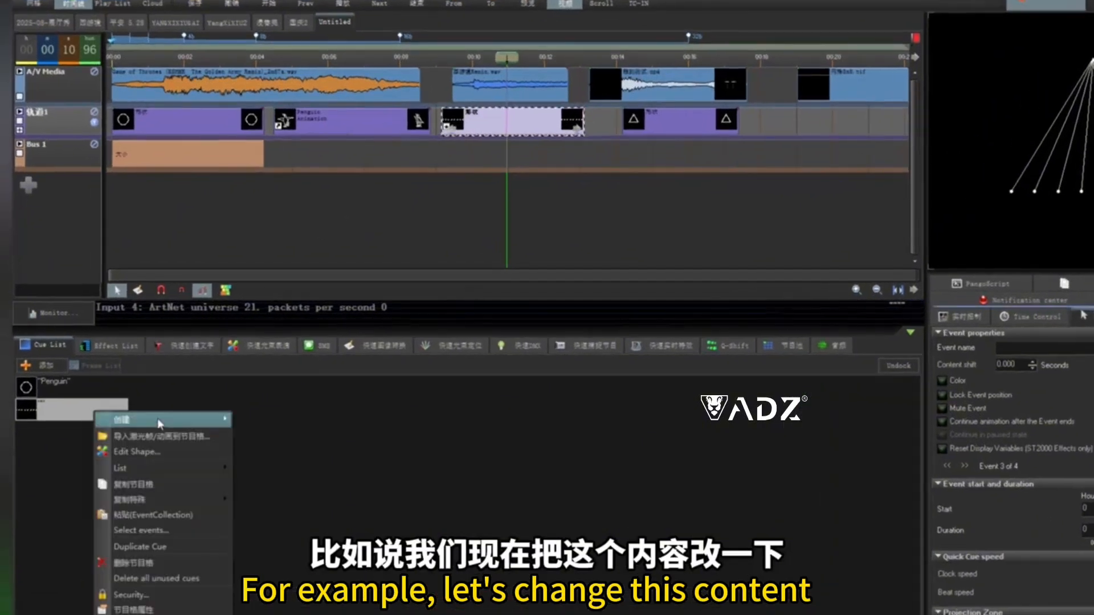
click(173, 454)
click(871, 219)
click(948, 534)
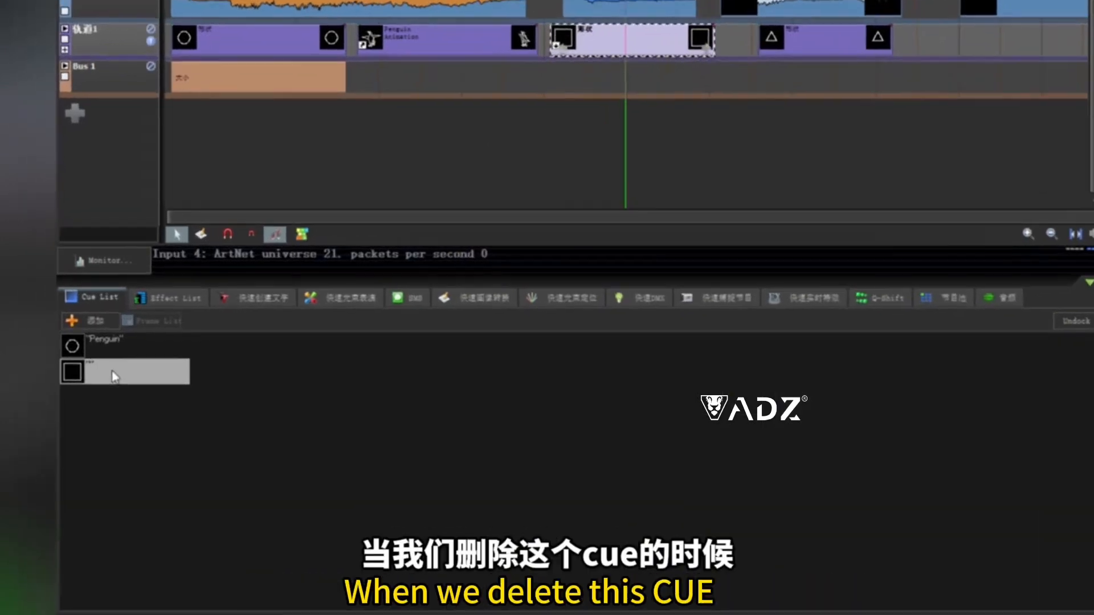
- Delete the square cue from the cue list and select the event that used it
right_click(63, 411)
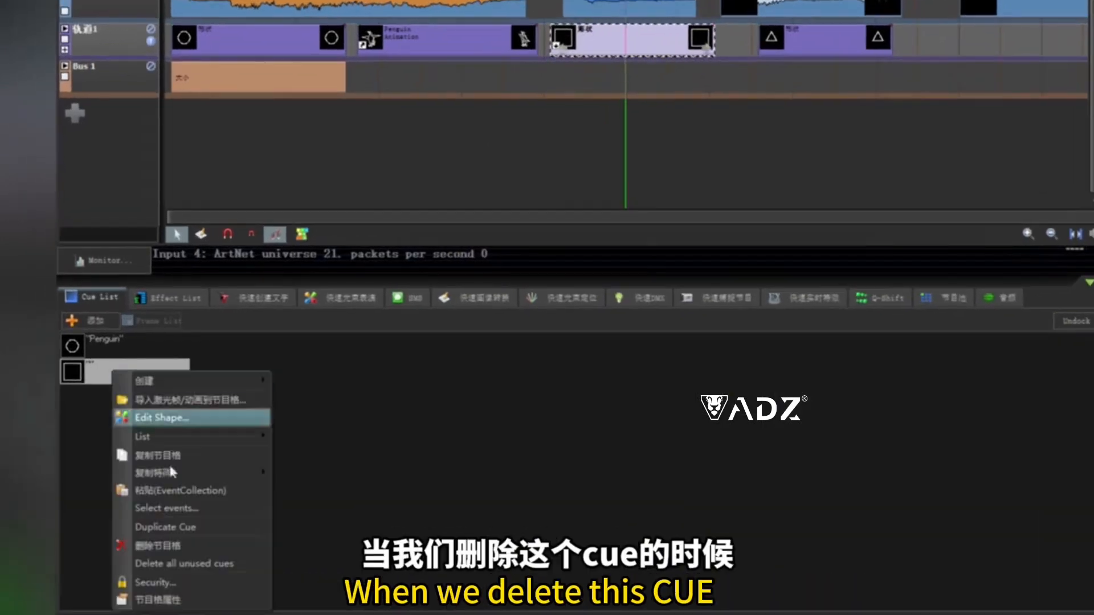
click(171, 548)
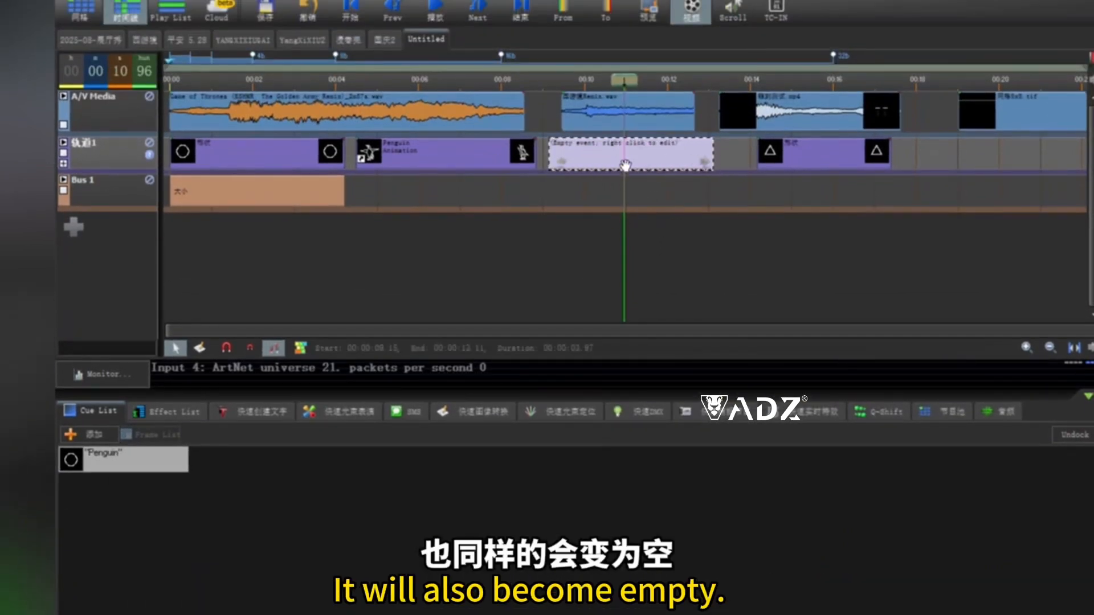
click(479, 164)
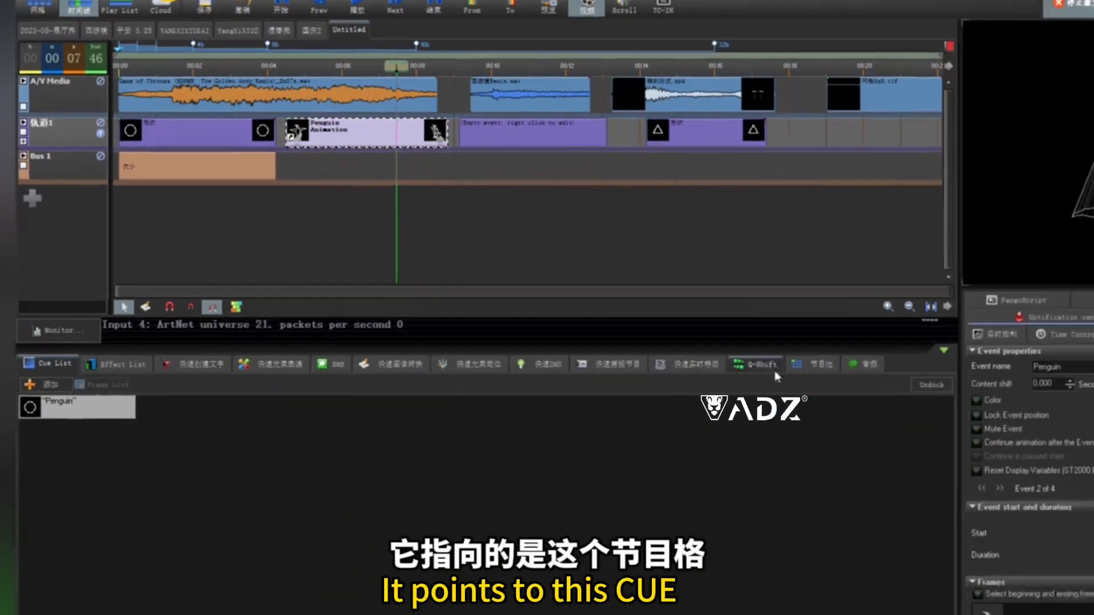
- Move the penguin cue from workspace cell 7 to another workspace cell
click(946, 412)
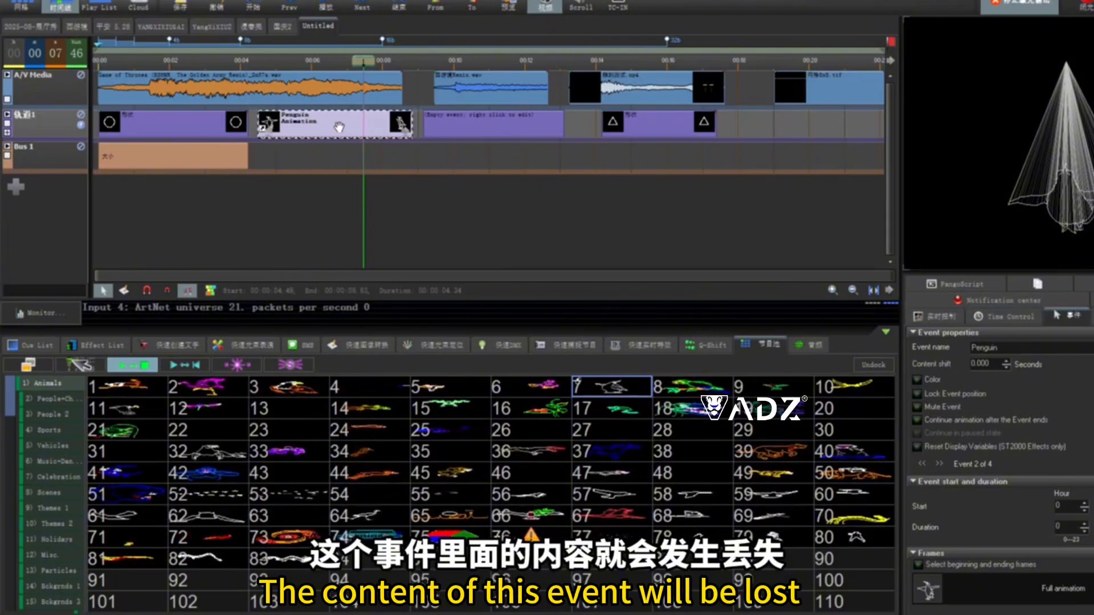
drag(612, 390, 521, 563)
click(548, 576)
drag(390, 304, 293, 327)
click(398, 477)
click(397, 126)
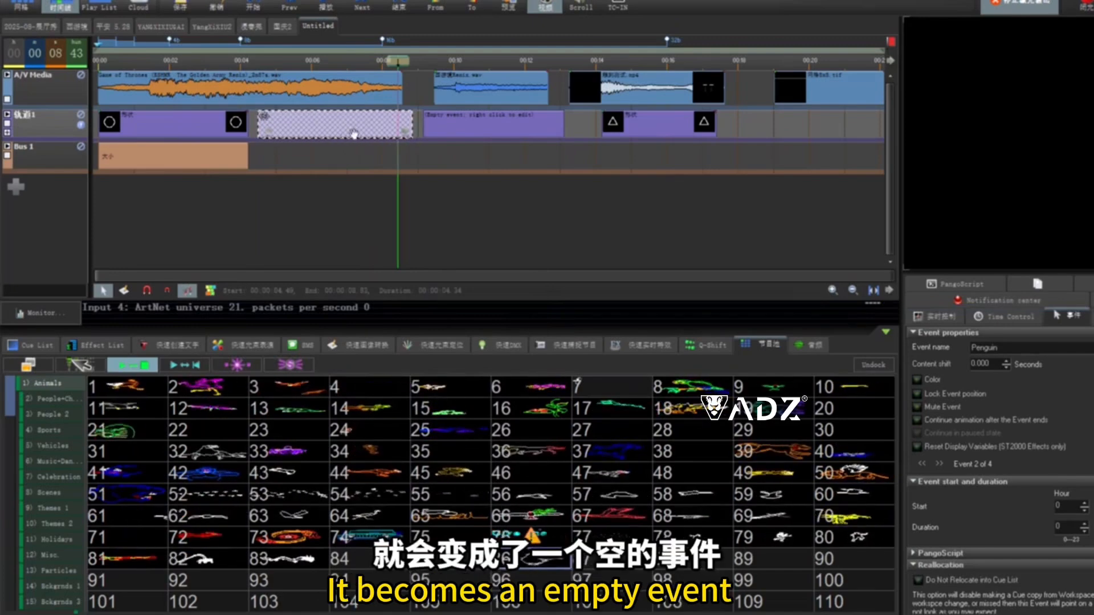
- Move the penguin cue back into workspace cell 7
drag(547, 564, 613, 387)
click(638, 416)
click(676, 396)
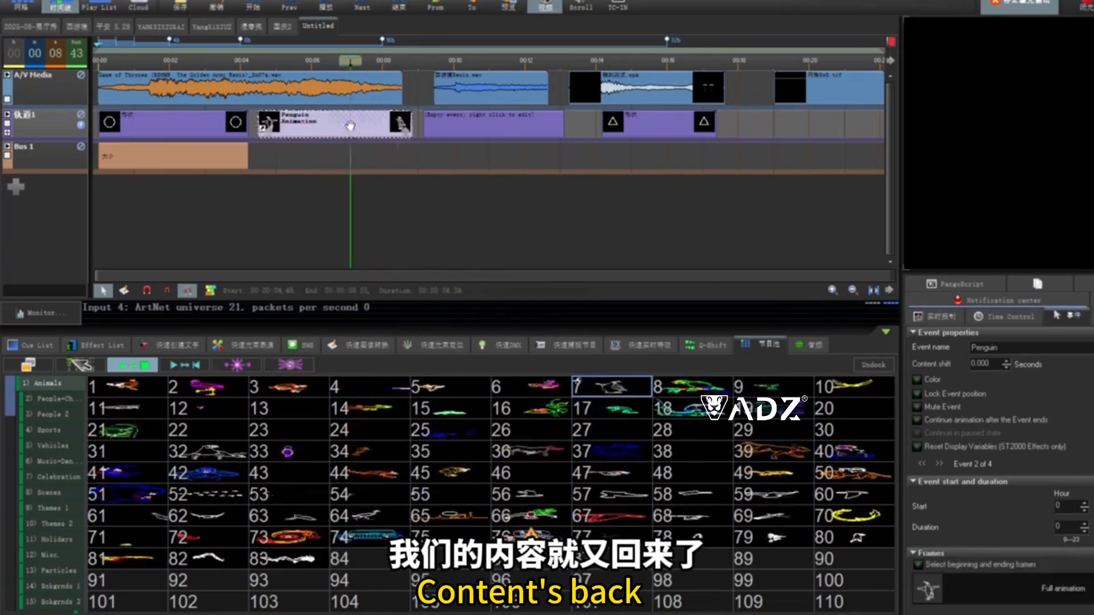
drag(435, 142, 435, 137)
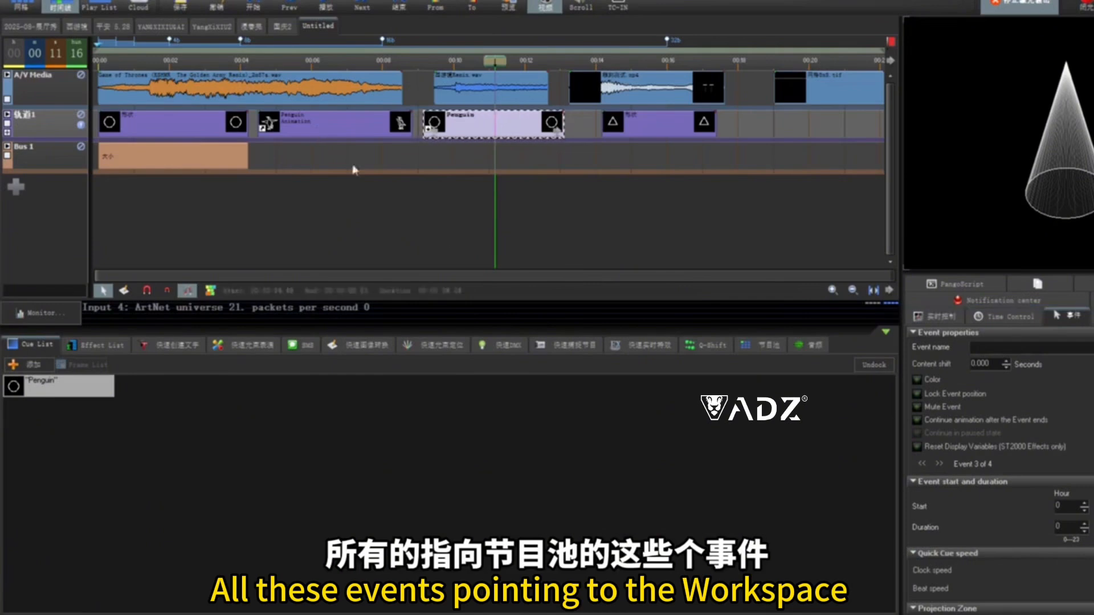
- Save the show under the name 101
click(761, 346)
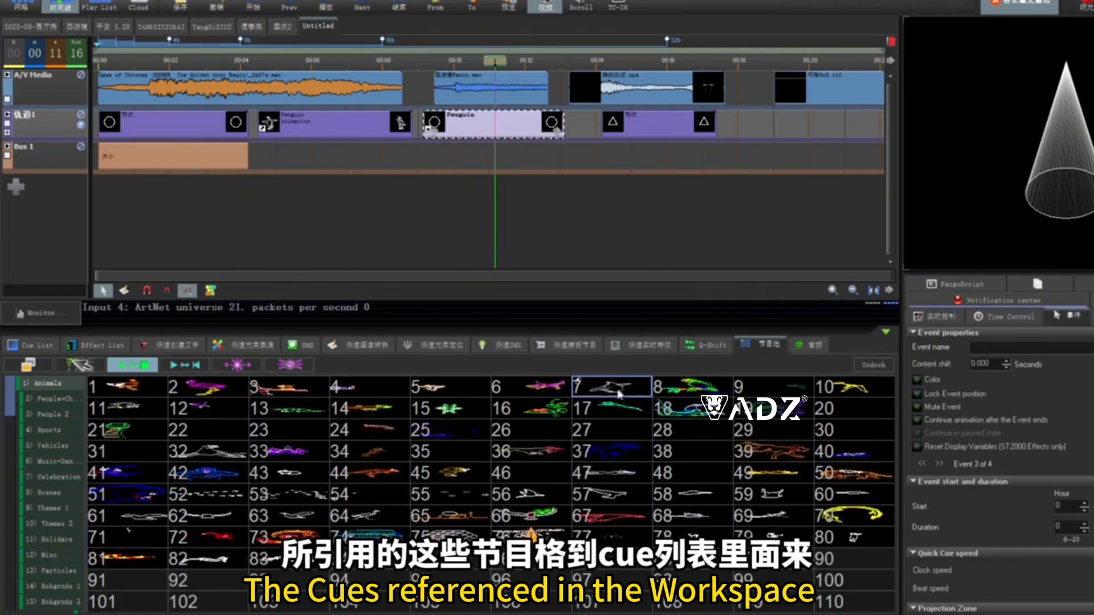
click(47, 346)
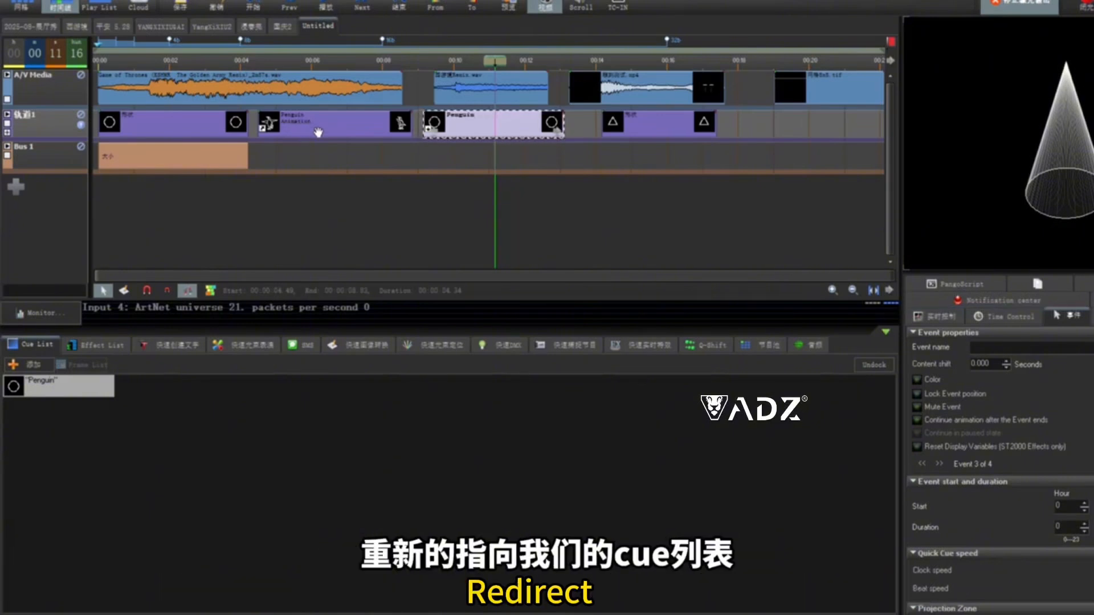
click(21, 7)
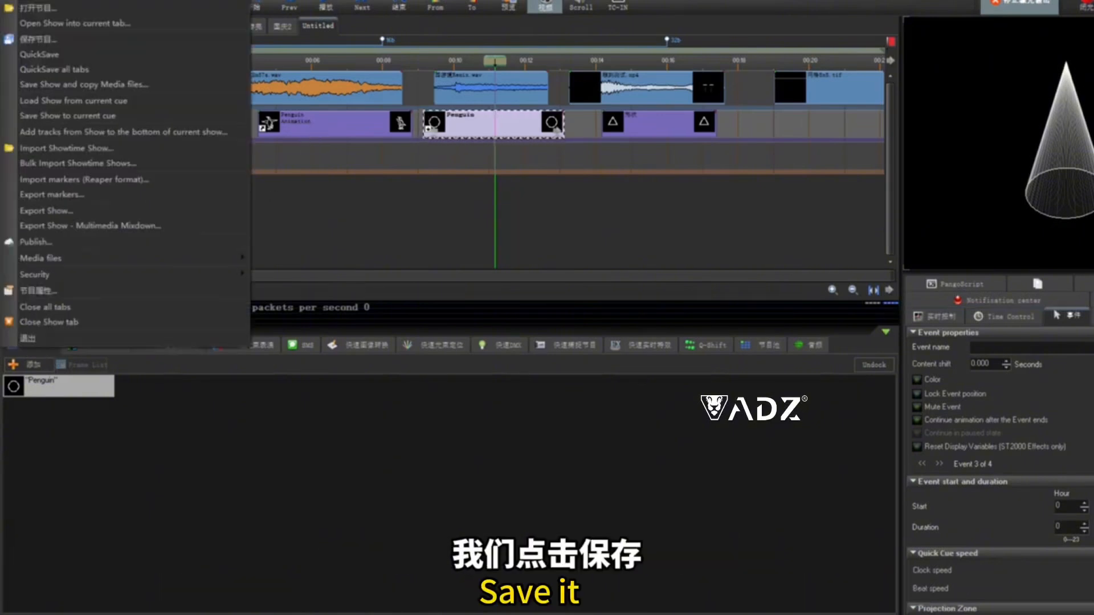
click(34, 43)
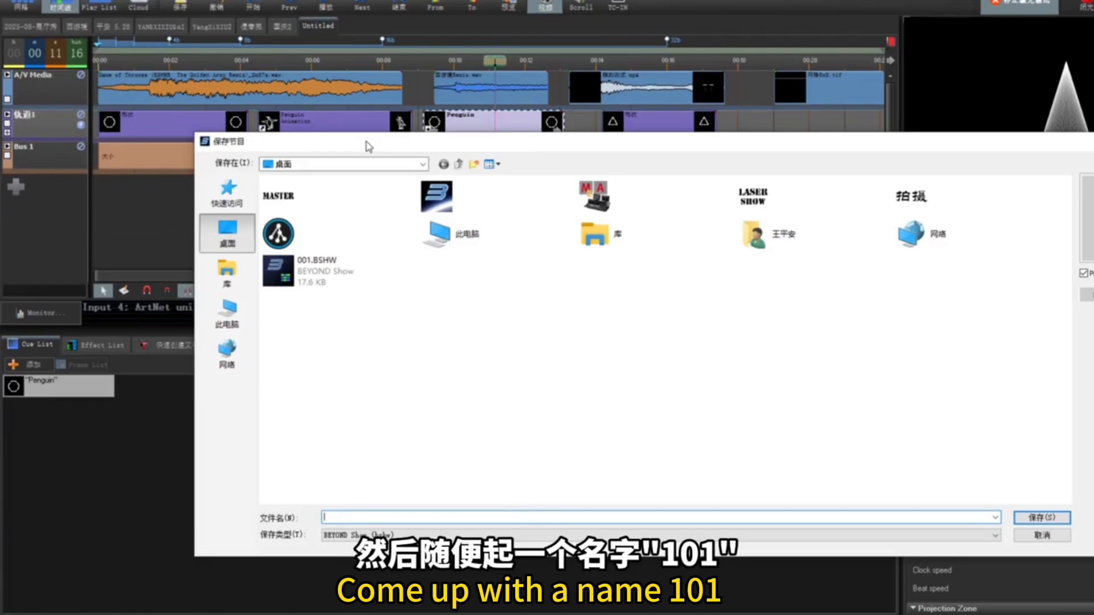
key(Return)
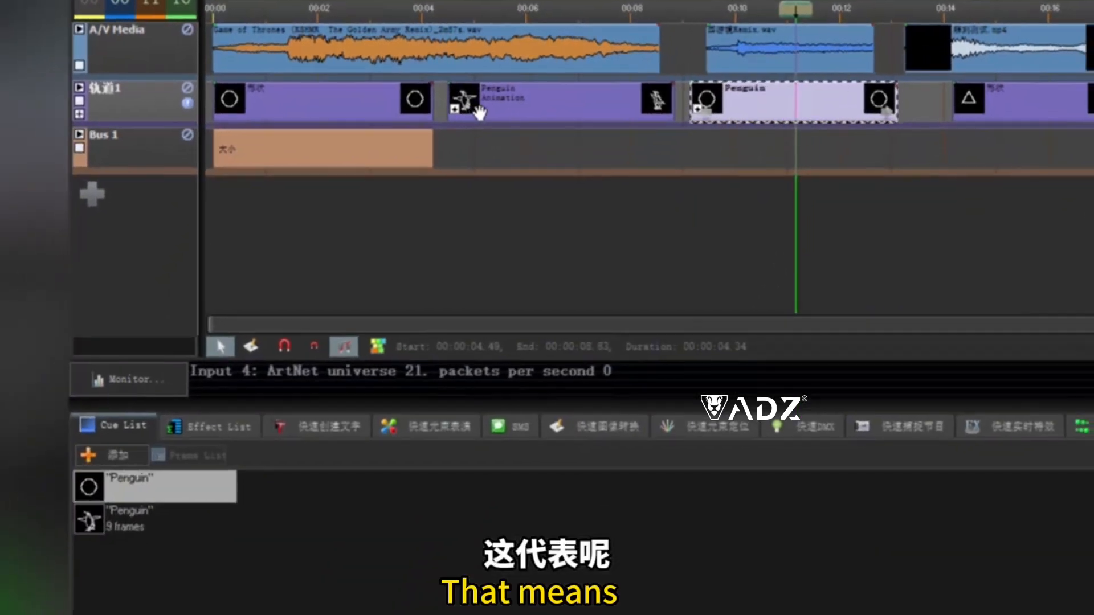
- Copy the first laser event into the empty space after the third event
click(131, 527)
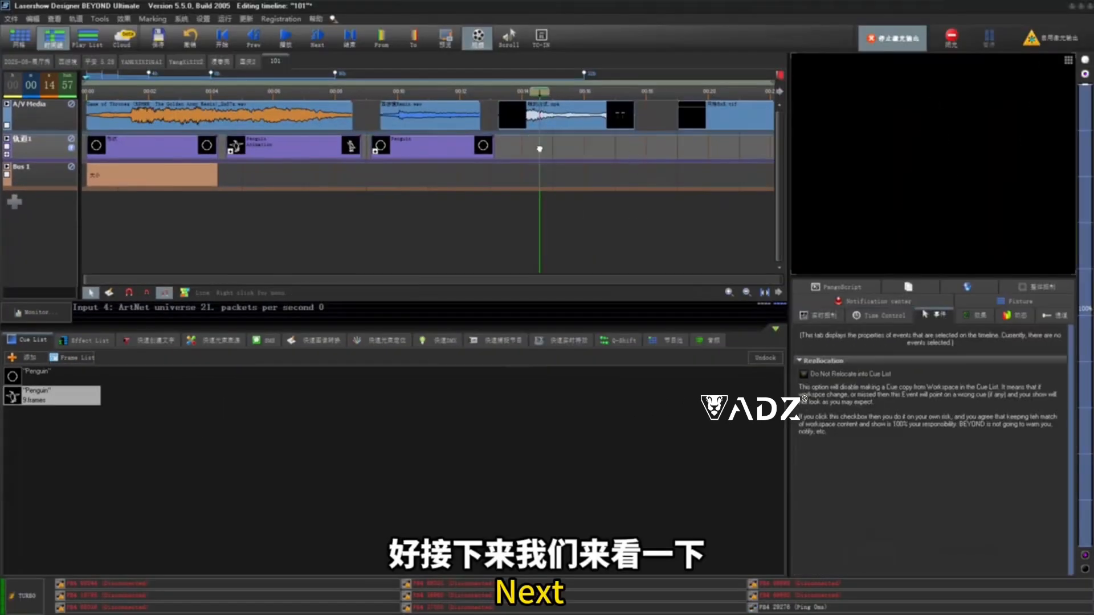
click(163, 150)
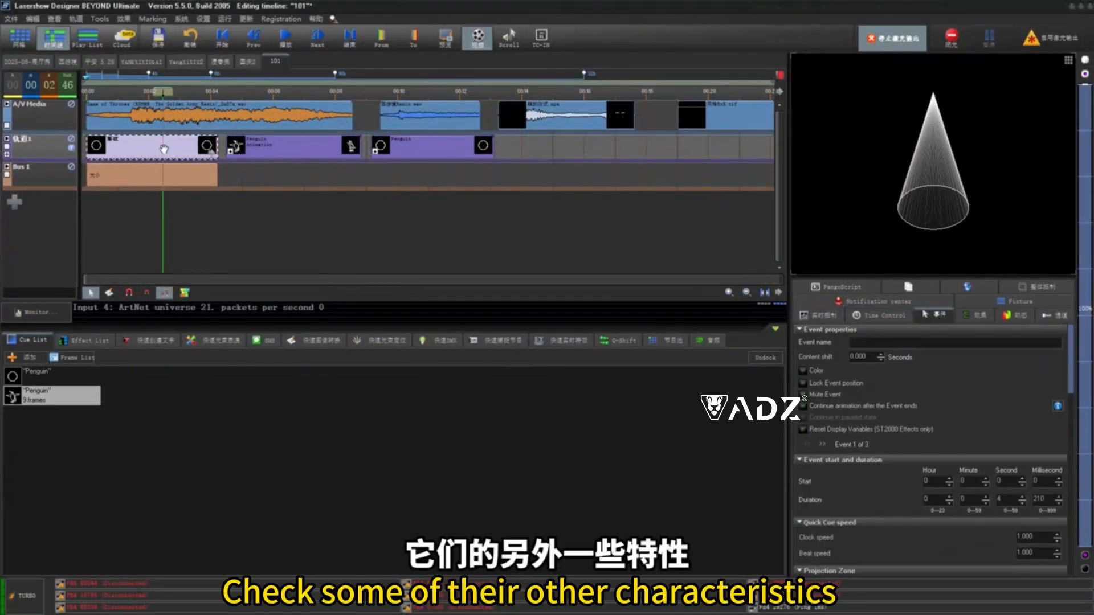
drag(164, 149, 619, 147)
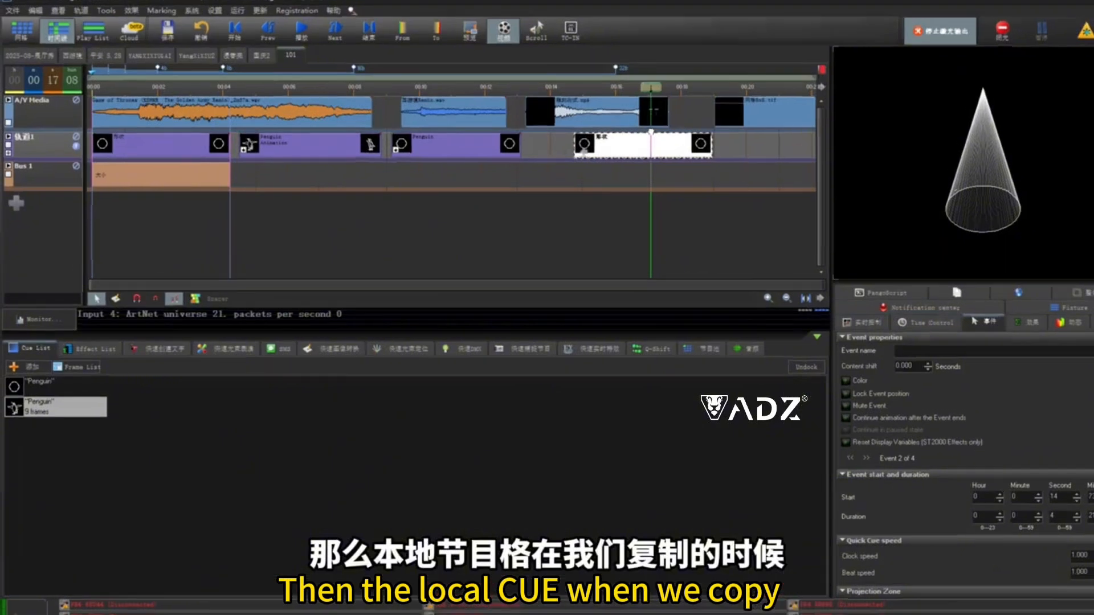
click(636, 148)
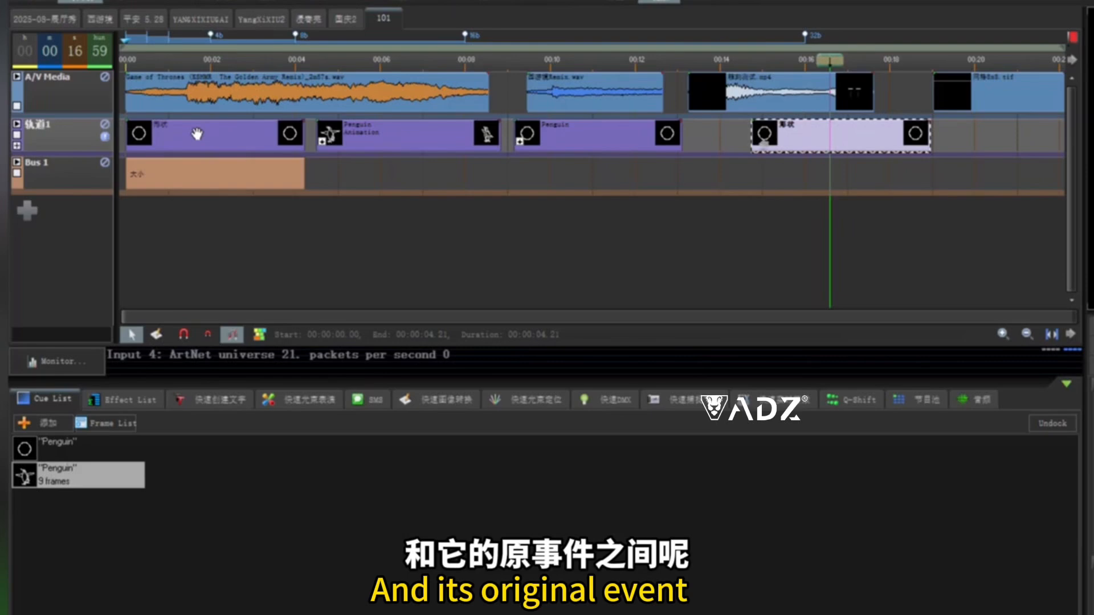
- Change the original first laser event's shape to a triangle in the Shape Editor
right_click(196, 134)
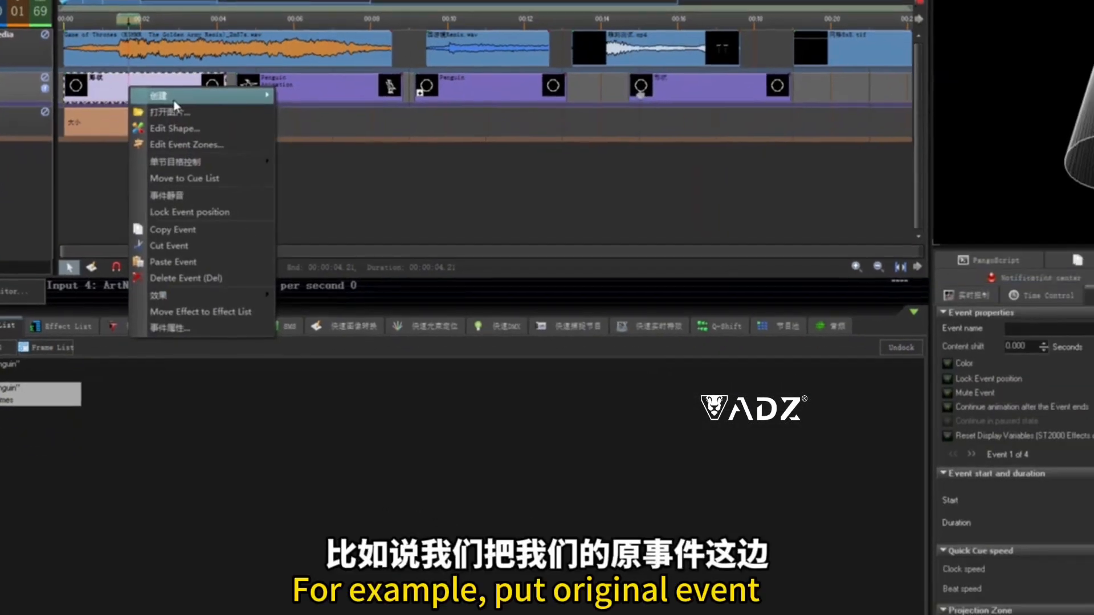
click(248, 176)
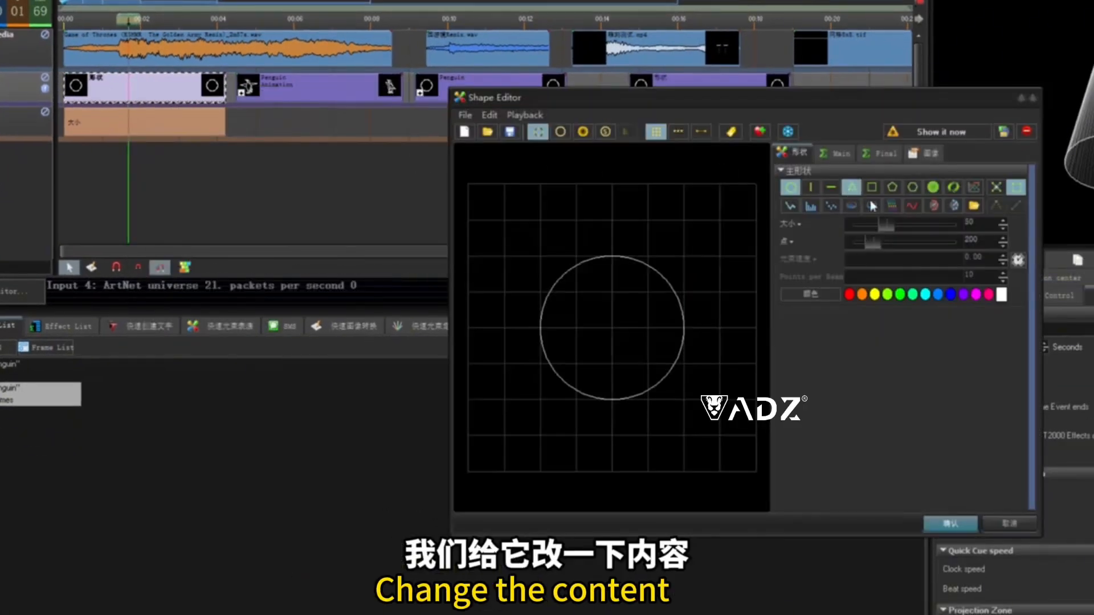
click(852, 187)
click(950, 523)
click(686, 95)
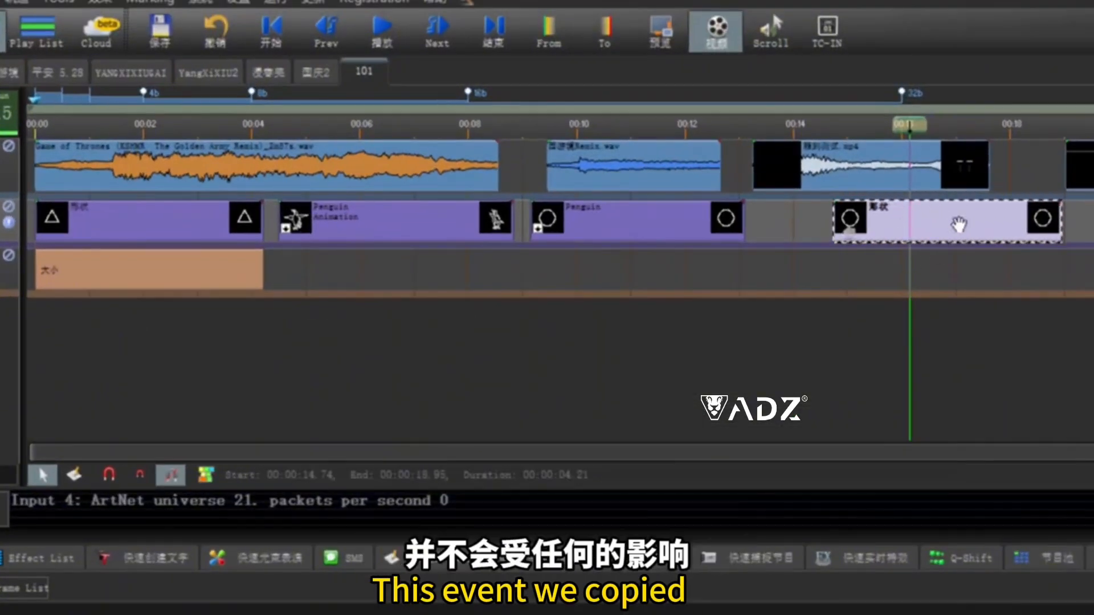
drag(911, 237, 986, 232)
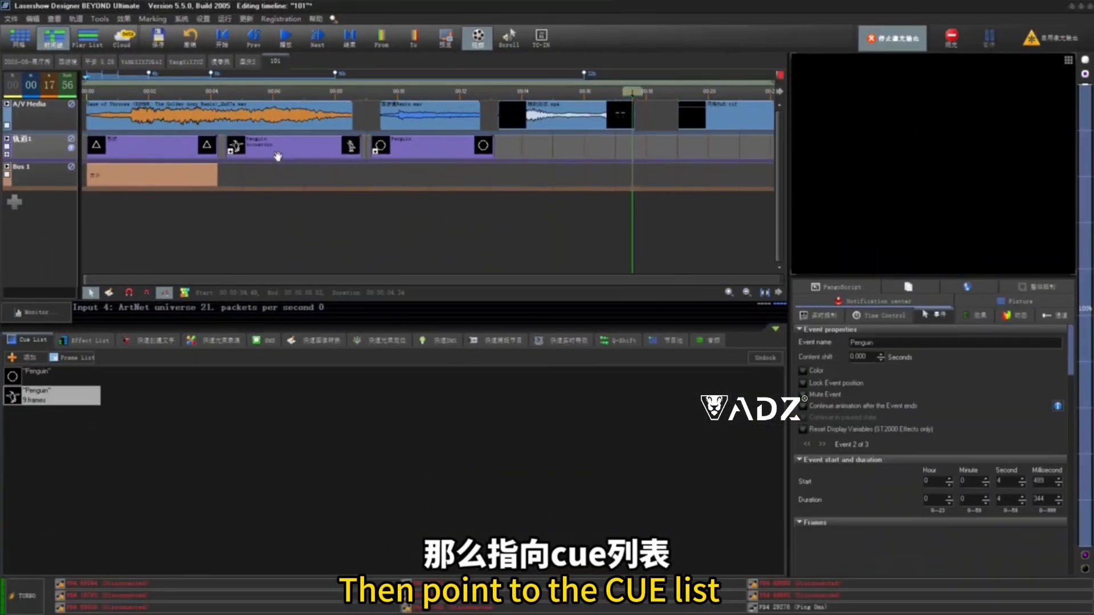
- Copy the Penguin Animation event into the space after the third event
click(279, 155)
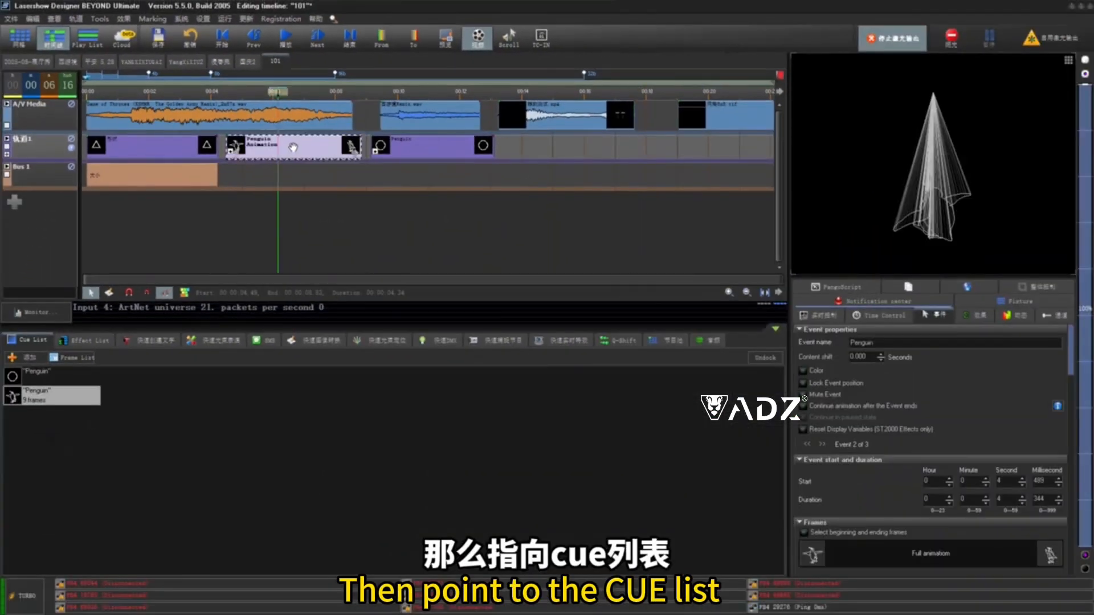
click(657, 342)
drag(308, 153, 608, 154)
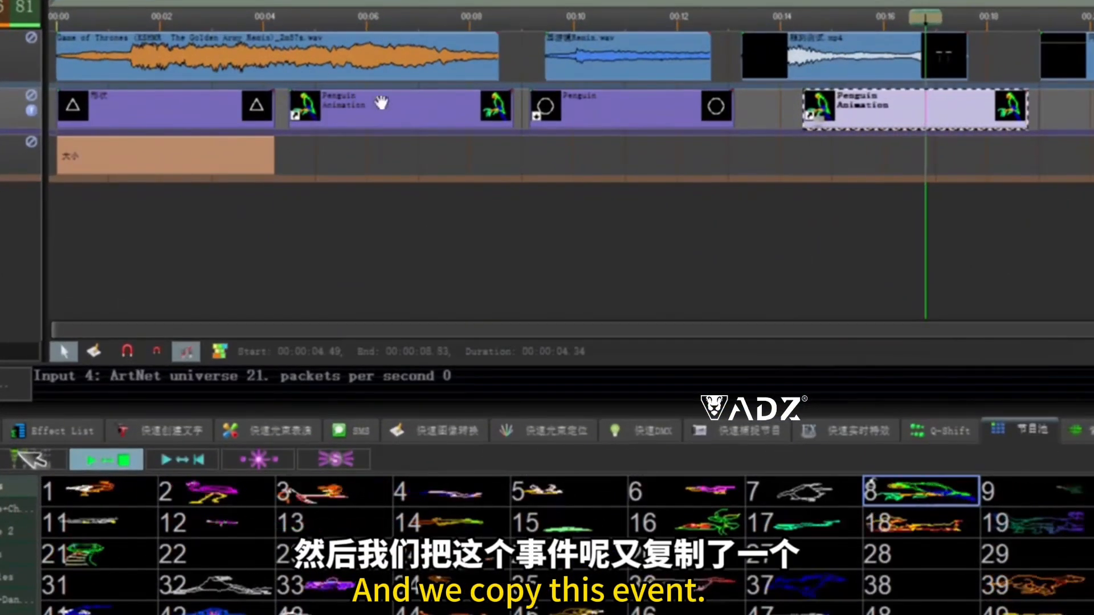
click(876, 125)
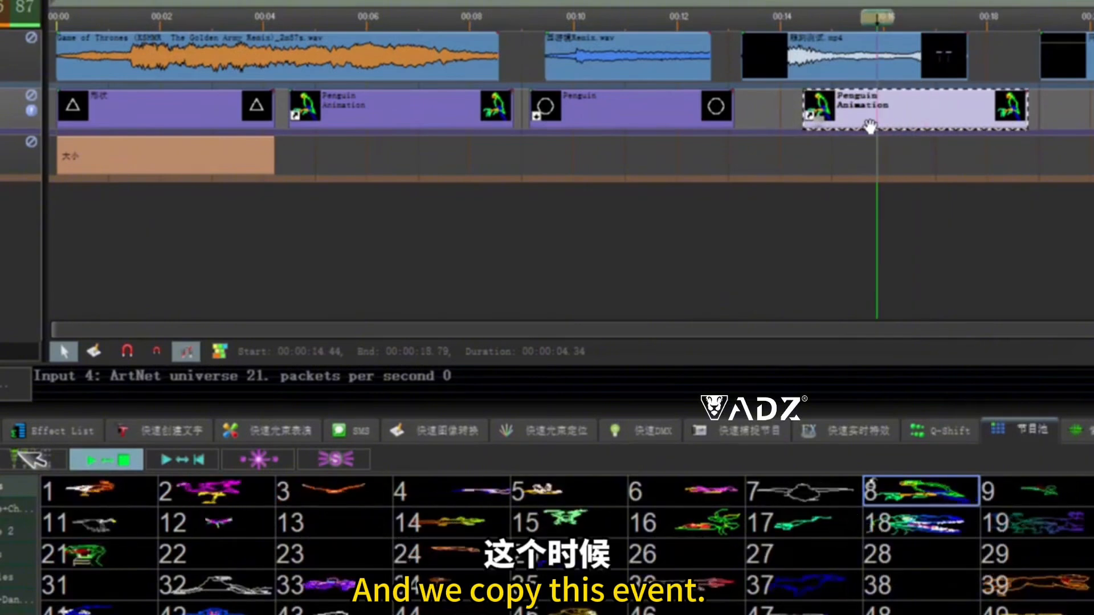
- Open workspace cue 8 in the Shape Editor
right_click(938, 489)
click(978, 501)
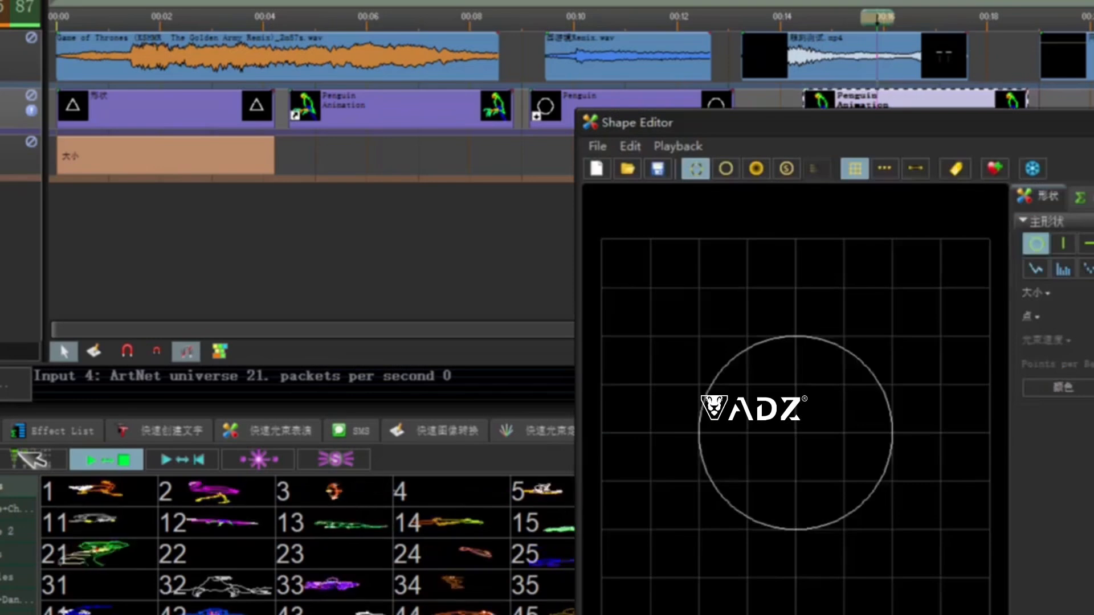